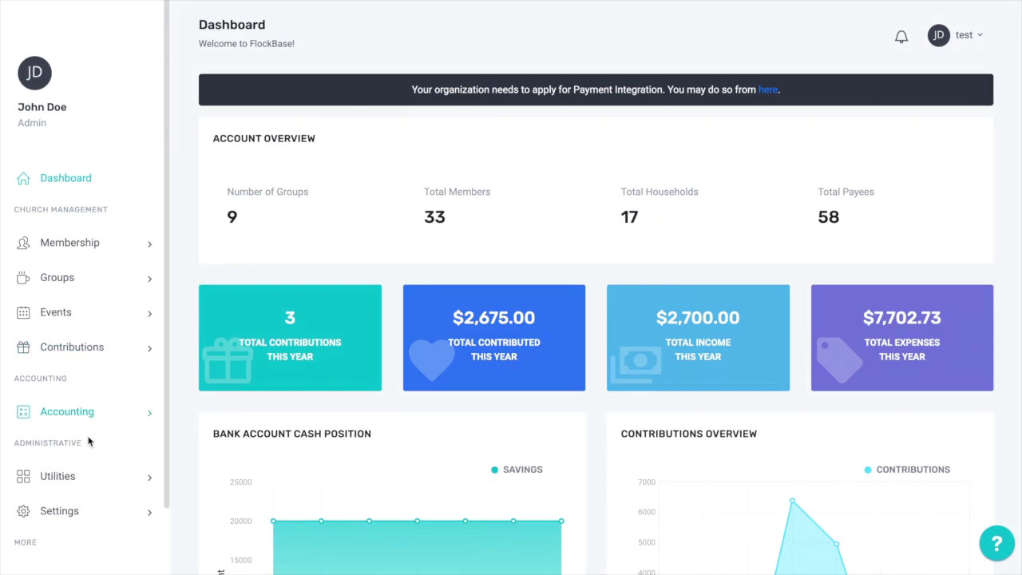
- Go to the Funds list under Financial settings
{"action": "left_click", "coordinate": [77, 511]}
{"action": "scroll", "coordinate": [76, 516], "scroll_direction": "down", "scroll_amount": 3}
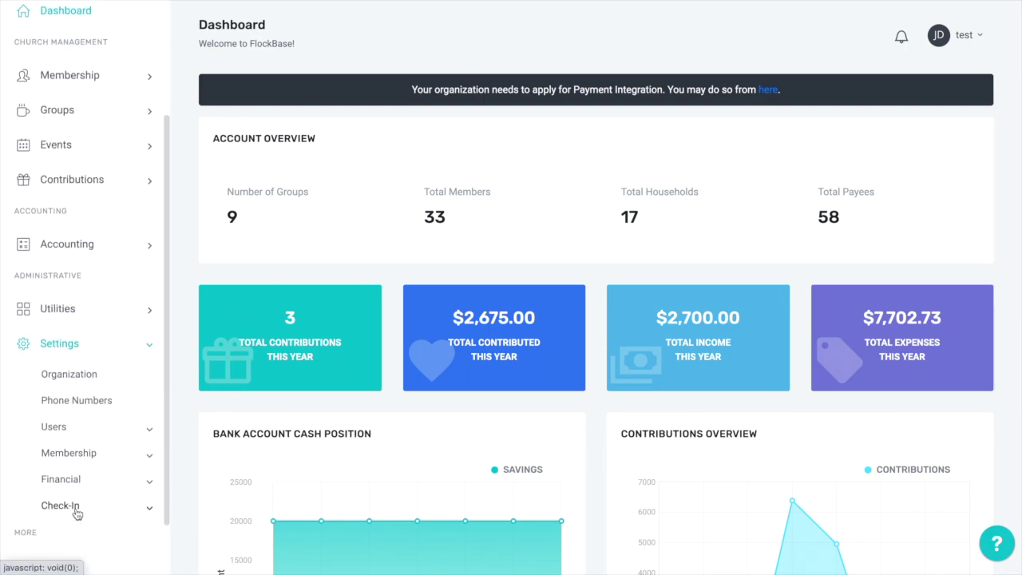
{"action": "left_click", "coordinate": [72, 473]}
{"action": "scroll", "coordinate": [70, 473], "scroll_direction": "down", "scroll_amount": 2}
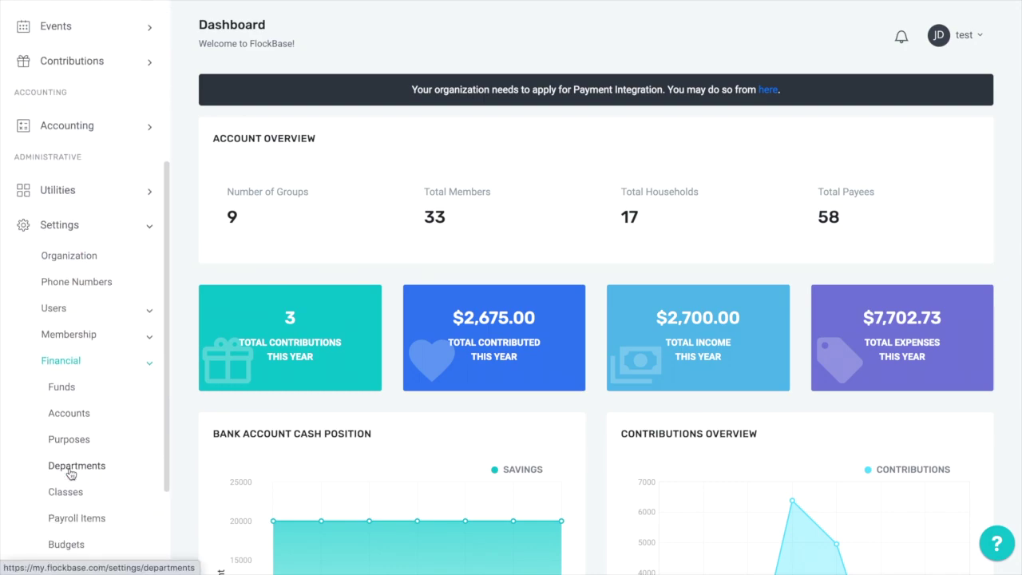
{"action": "left_click", "coordinate": [64, 398]}
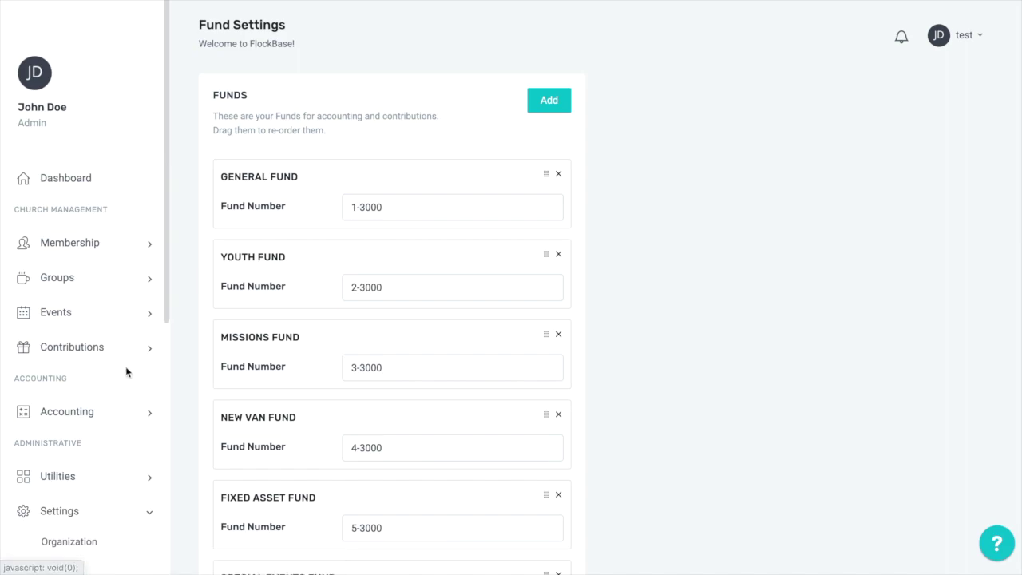
- Add a Children's Ministry fund, keeping its account and contribution purpose options checked
{"action": "left_click", "coordinate": [553, 102]}
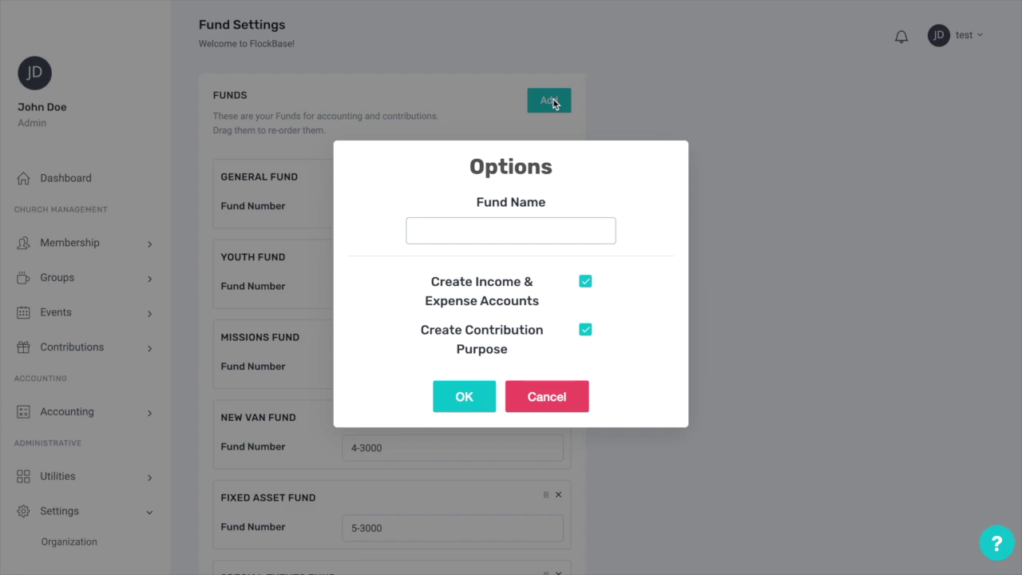
{"action": "type", "text": "Children's Ministry"}
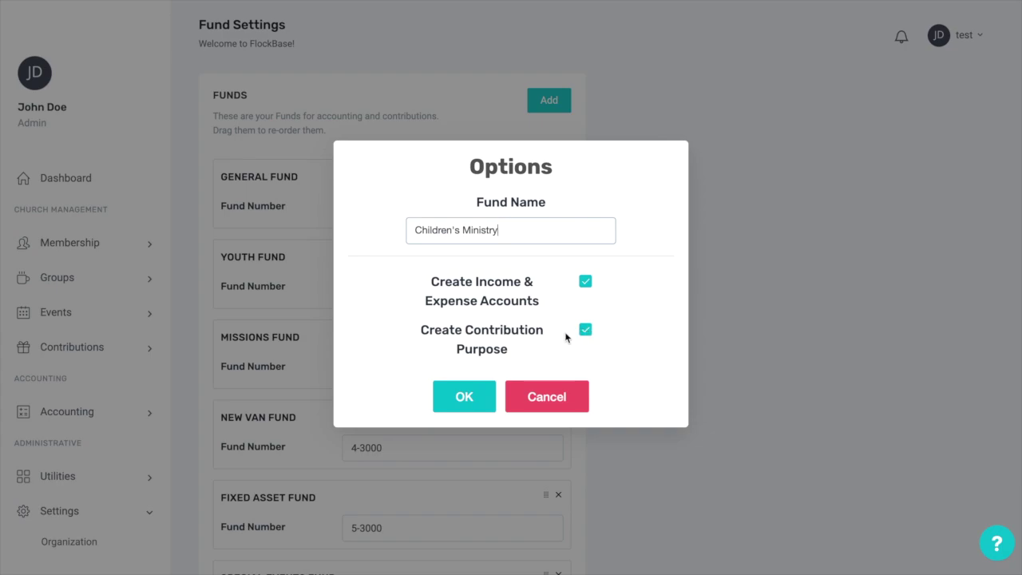
{"action": "left_click", "coordinate": [467, 395]}
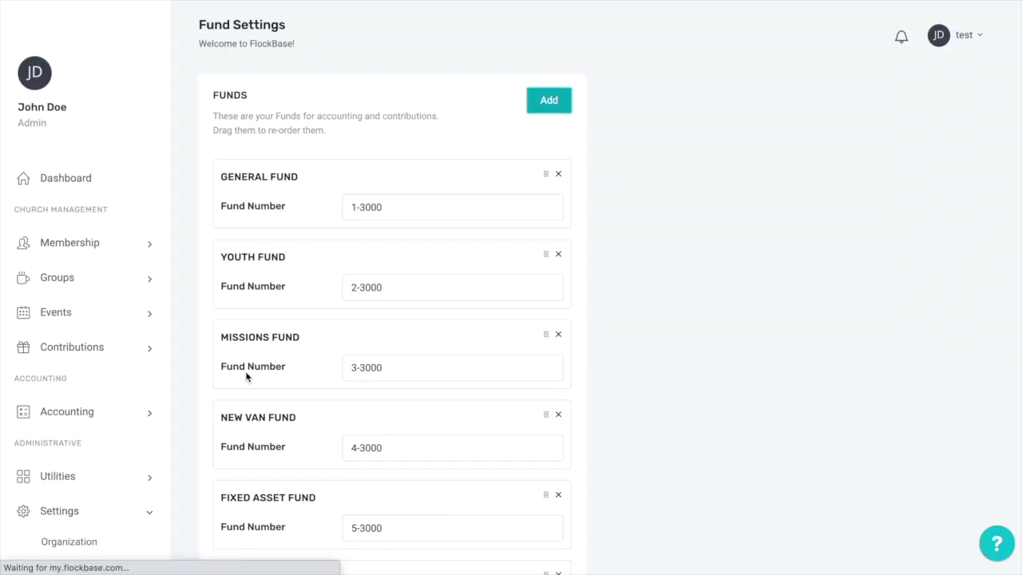
- Add a Mileage Reimbursement Expenses account to the chart of accounts
{"action": "scroll", "coordinate": [116, 421], "scroll_direction": "down", "scroll_amount": 4}
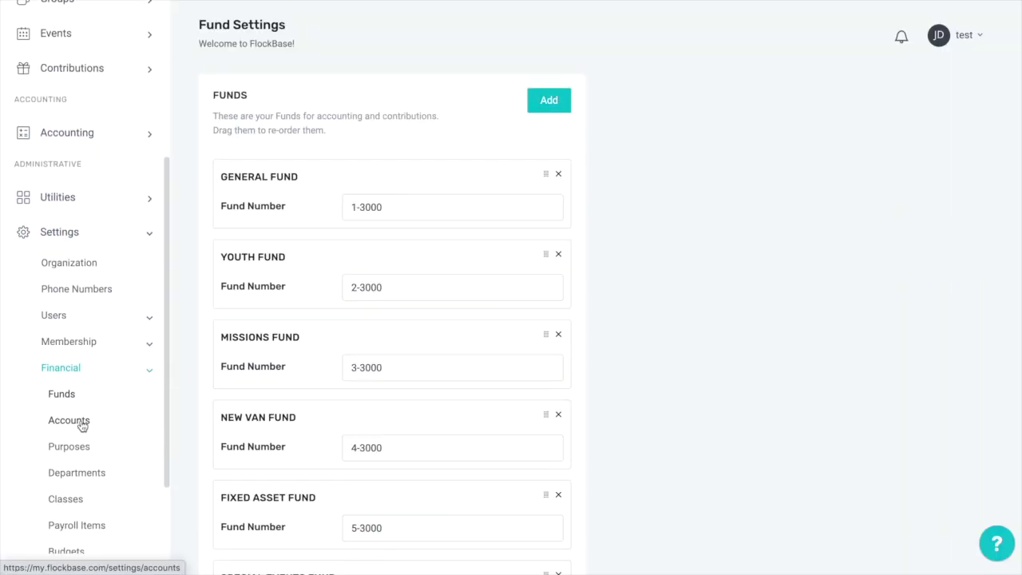
{"action": "left_click", "coordinate": [82, 424]}
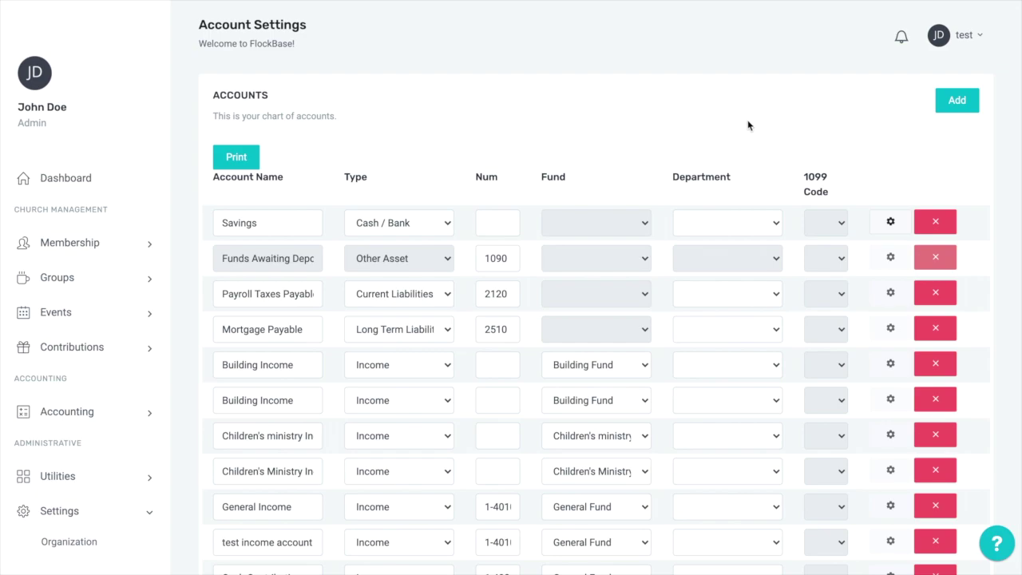
{"action": "left_click", "coordinate": [952, 100]}
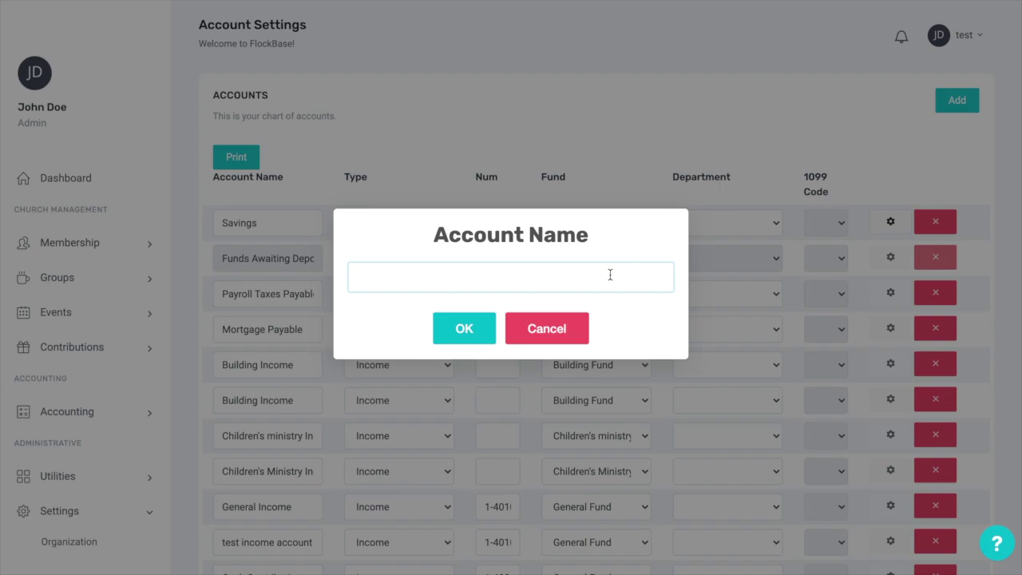
{"action": "type", "text": "Mileage Reimbur"}
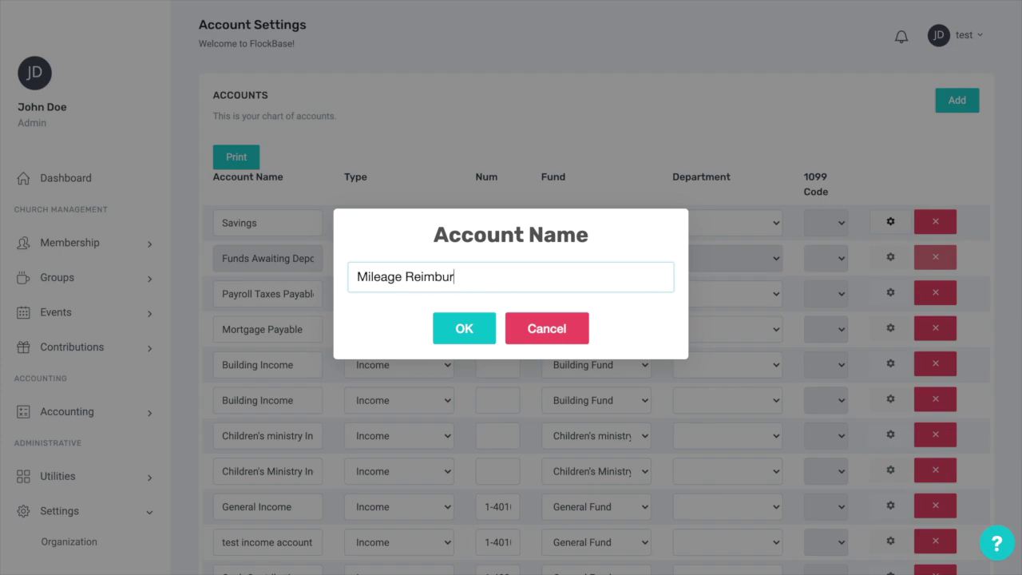
{"action": "type", "text": "sement Expenses"}
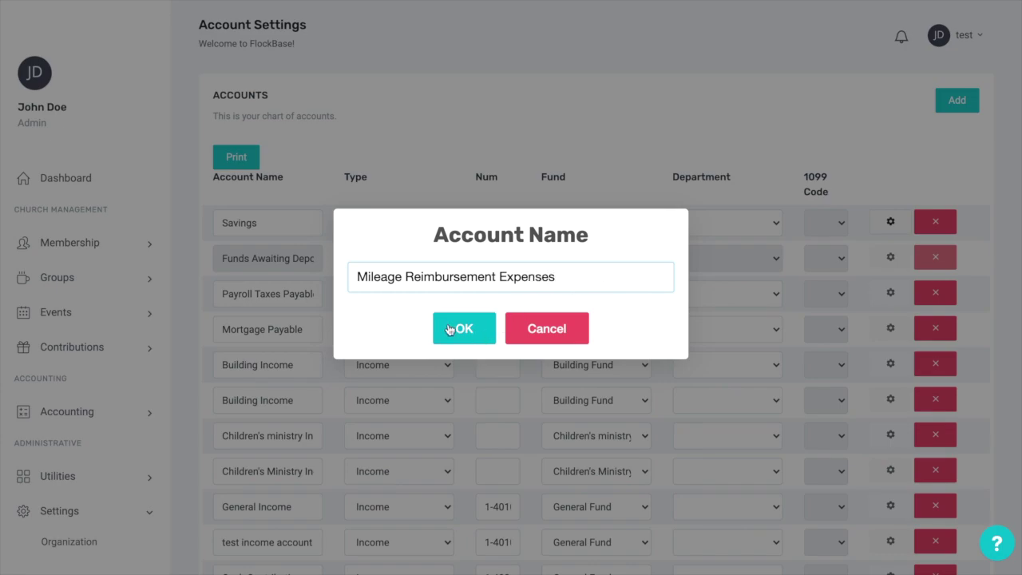
{"action": "left_click", "coordinate": [450, 329]}
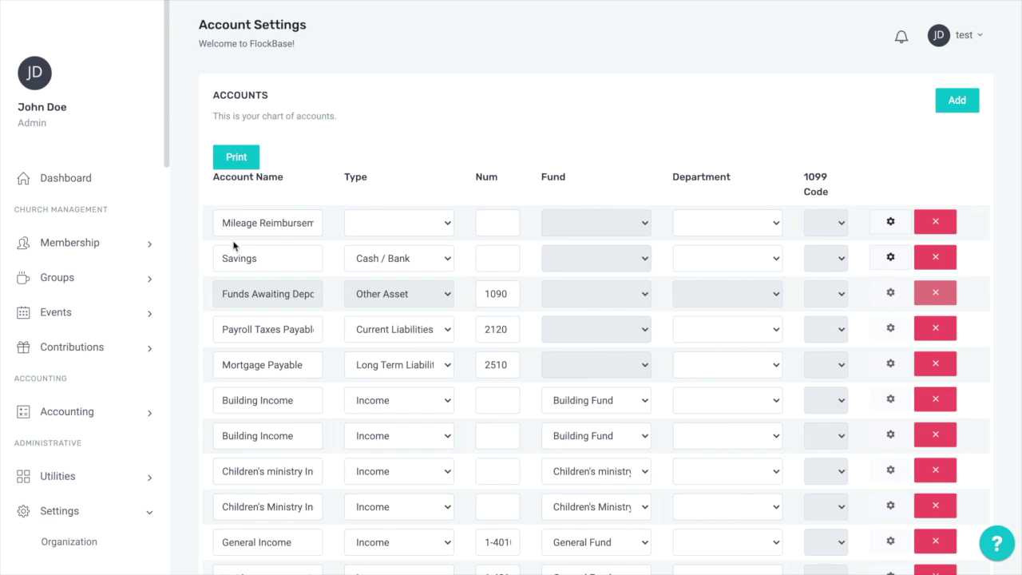
- Set the Mileage Reimbursement Expenses account's type to Expense and its number to 1-5010
{"action": "left_click", "coordinate": [448, 228]}
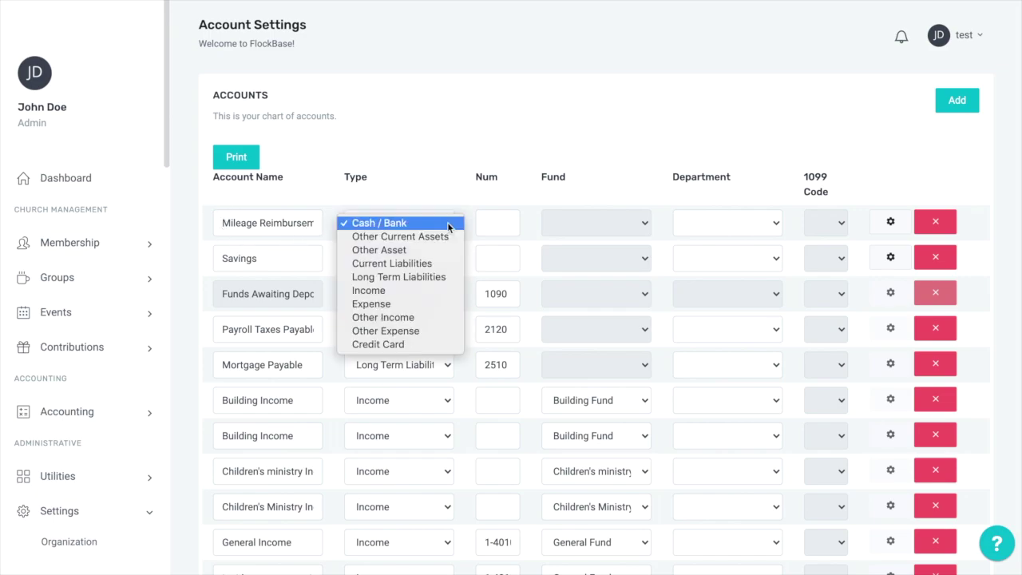
{"action": "left_click", "coordinate": [395, 305]}
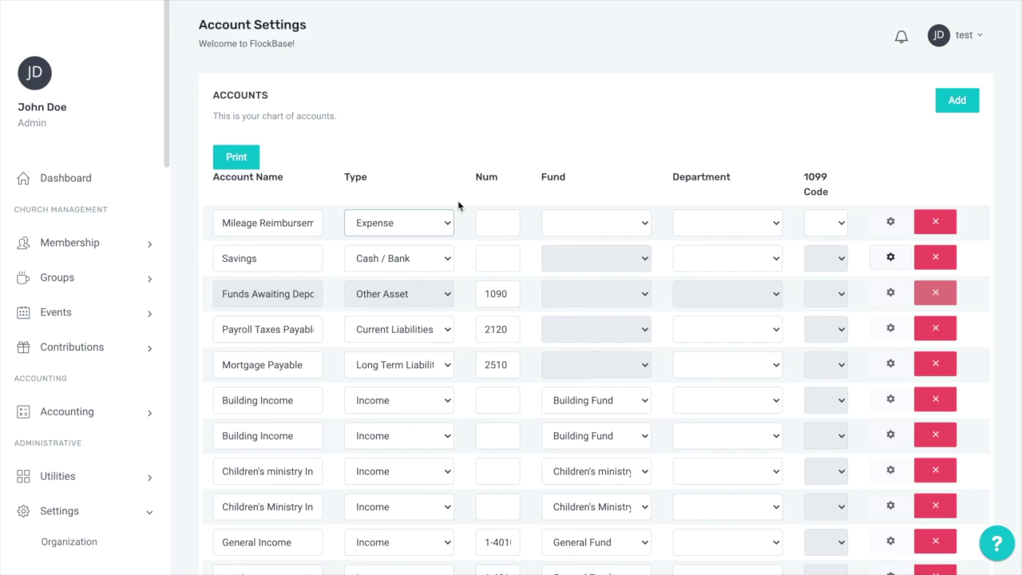
{"action": "left_click", "coordinate": [496, 223]}
{"action": "type", "text": "1-501"}
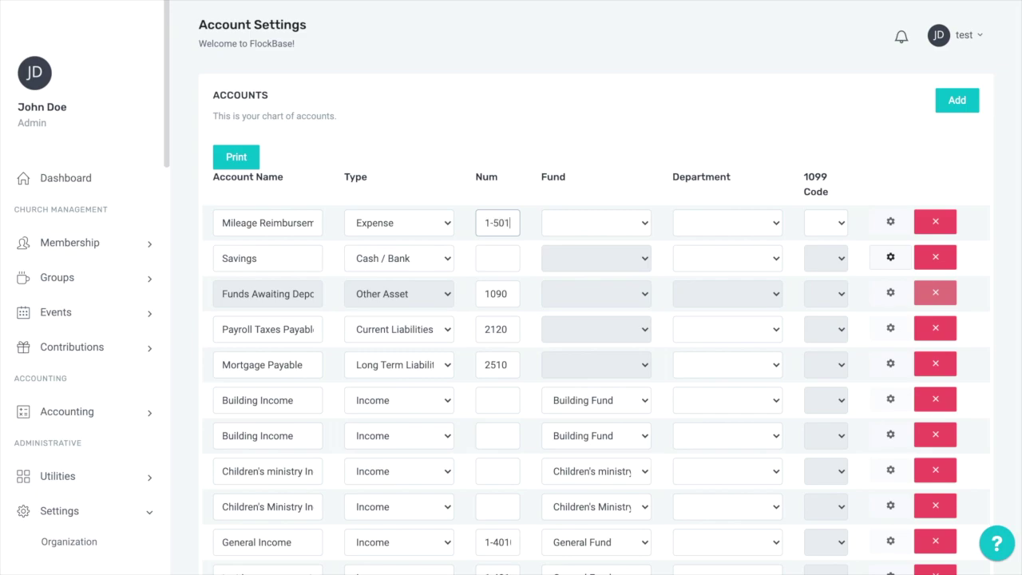
{"action": "type", "text": "0"}
{"action": "left_click", "coordinate": [528, 196]}
- Give the mileage account General Fund and the Administration department, with a blank 1099 code
{"action": "left_click", "coordinate": [644, 225]}
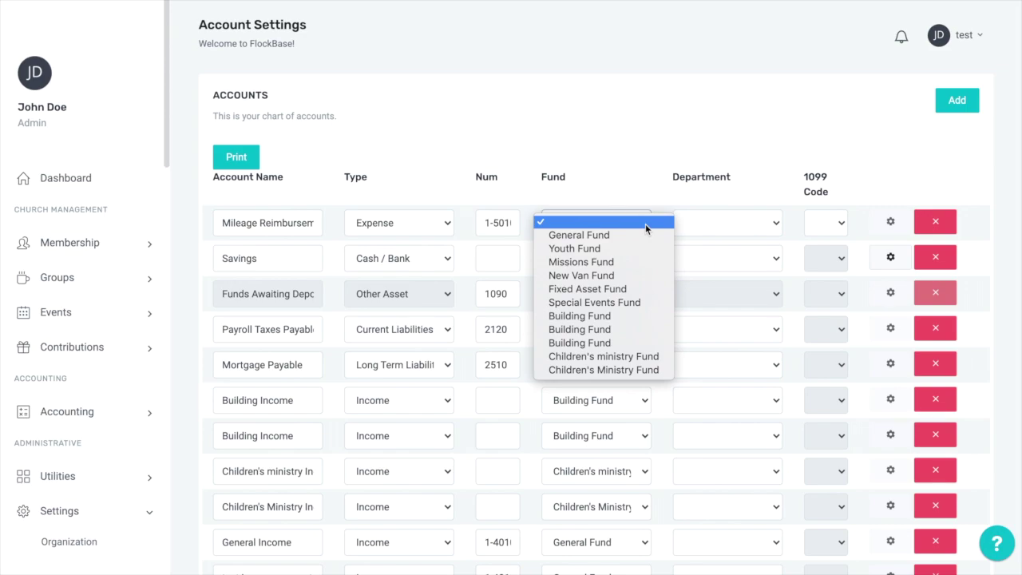
{"action": "left_click", "coordinate": [635, 235]}
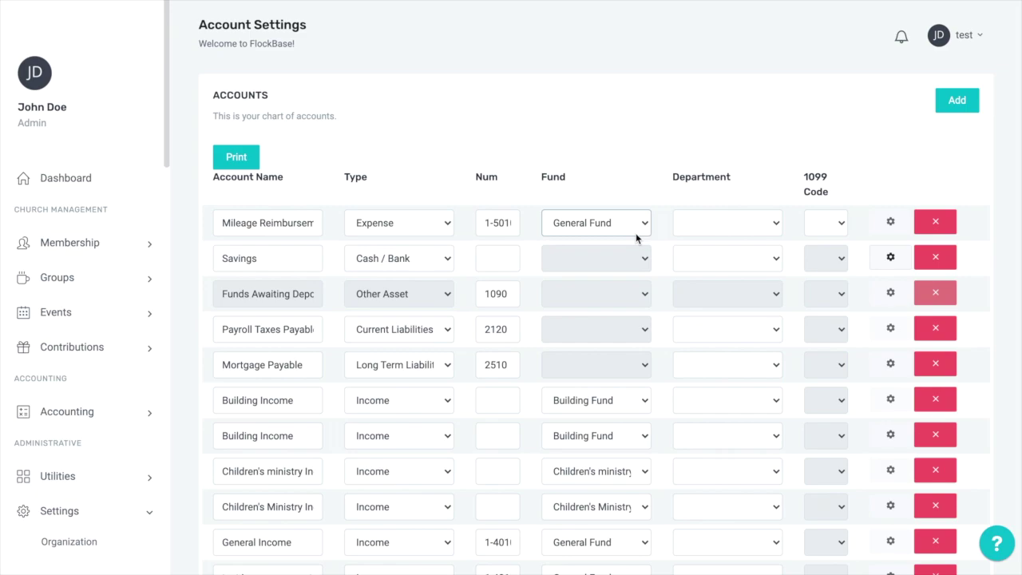
{"action": "left_click", "coordinate": [771, 228]}
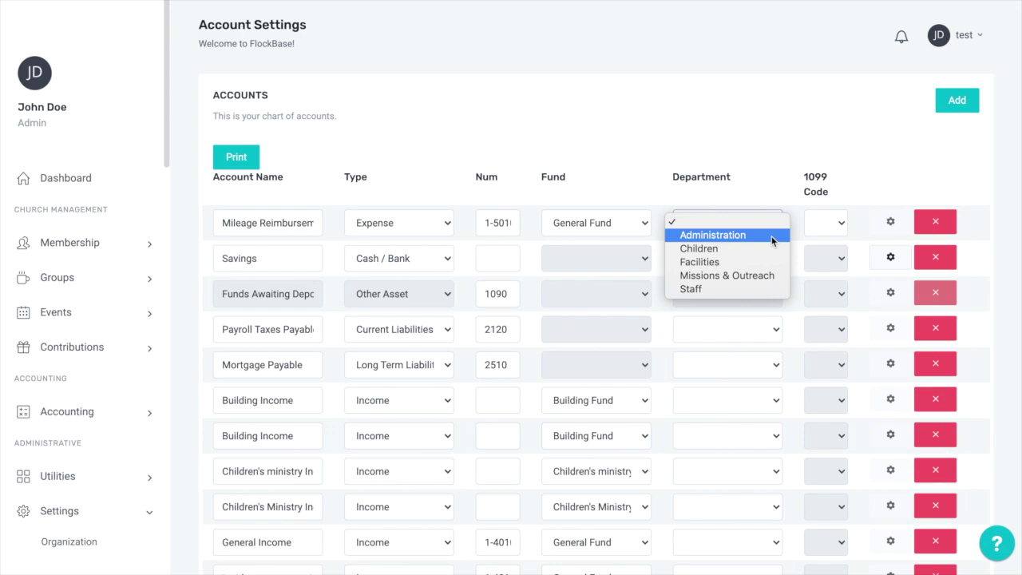
{"action": "left_click", "coordinate": [772, 235]}
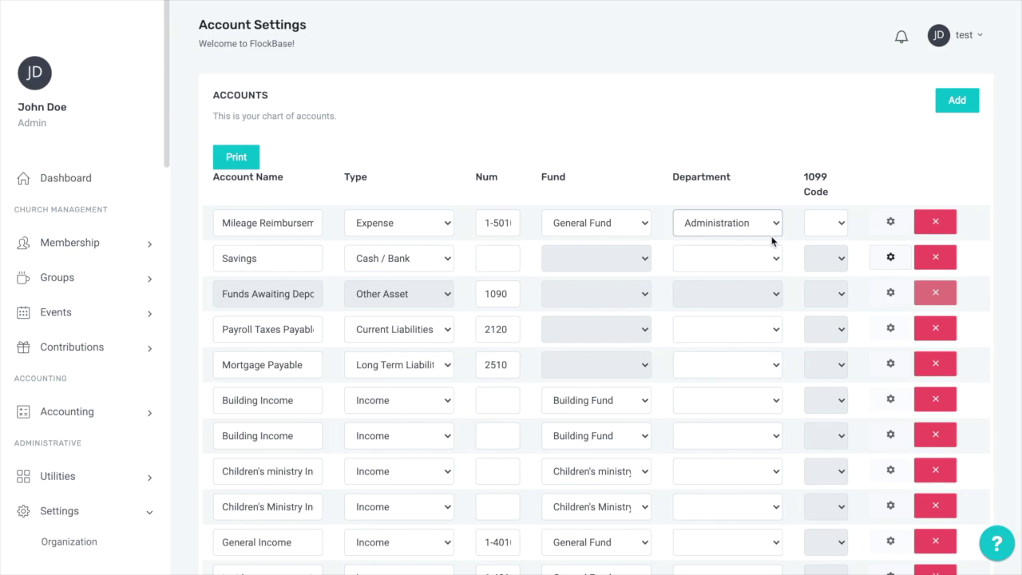
{"action": "left_click", "coordinate": [836, 223]}
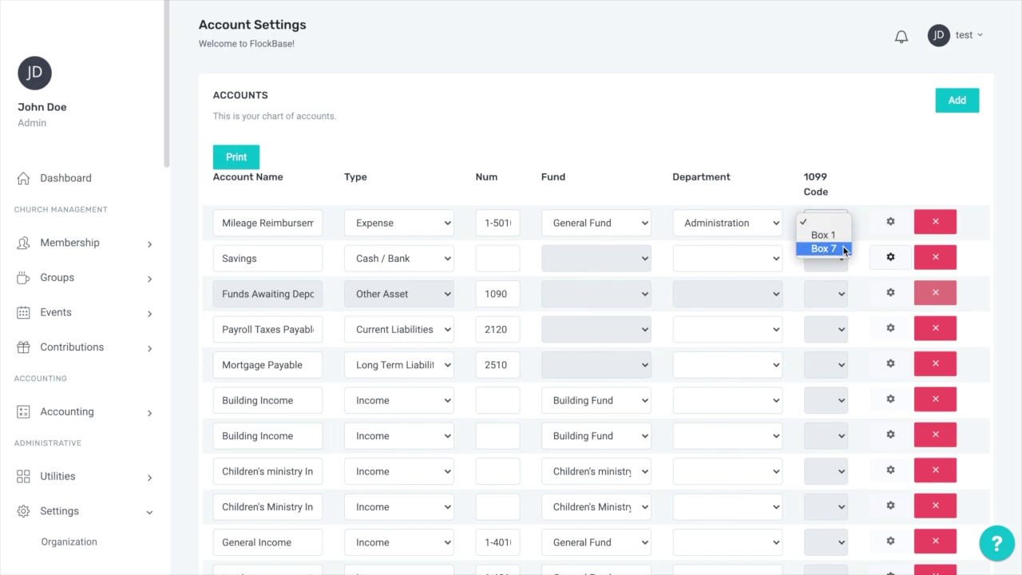
{"action": "left_click", "coordinate": [864, 190]}
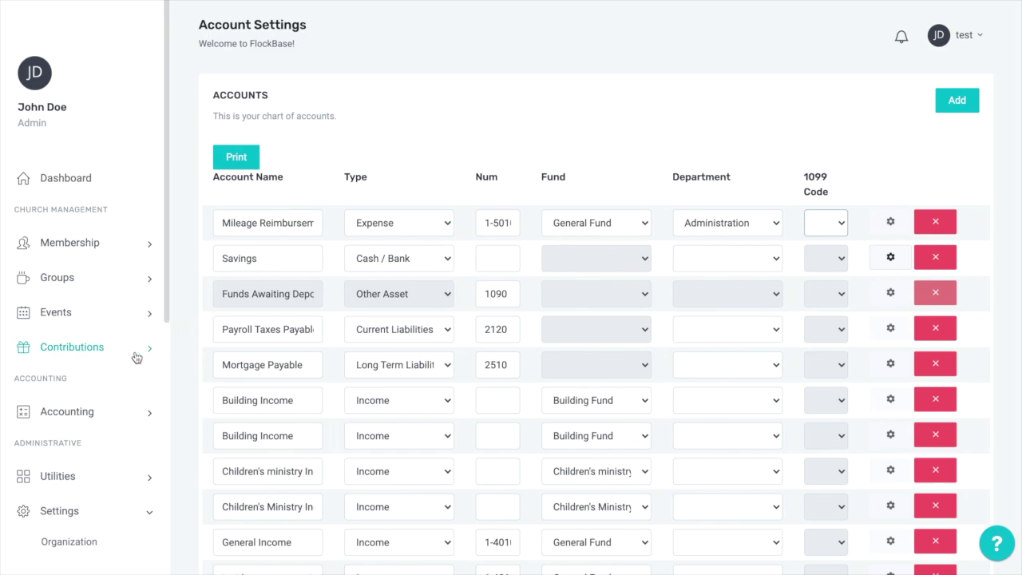
{"action": "scroll", "coordinate": [96, 393], "scroll_direction": "down", "scroll_amount": 3}
- Open Contribution Purpose settings and keep General linked to General Income | 1-4010
{"action": "scroll", "coordinate": [96, 397], "scroll_direction": "down", "scroll_amount": 1}
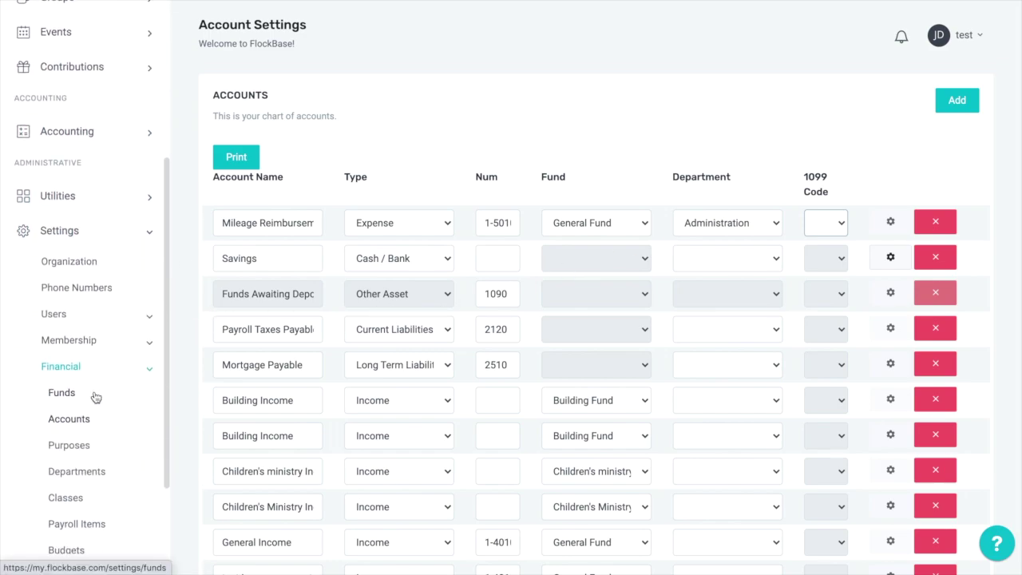
{"action": "left_click", "coordinate": [70, 449]}
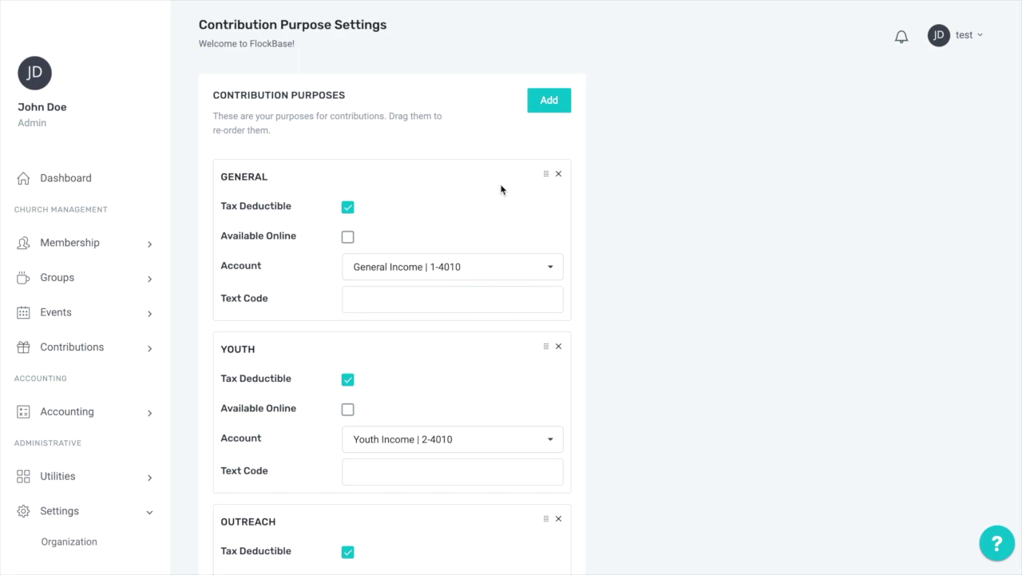
{"action": "left_click", "coordinate": [555, 269]}
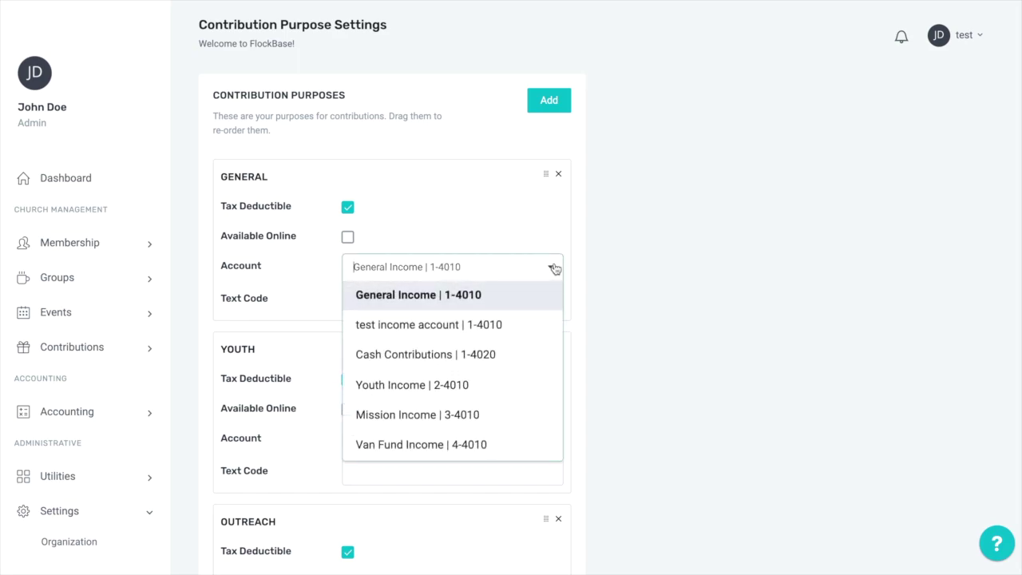
{"action": "left_click", "coordinate": [520, 297]}
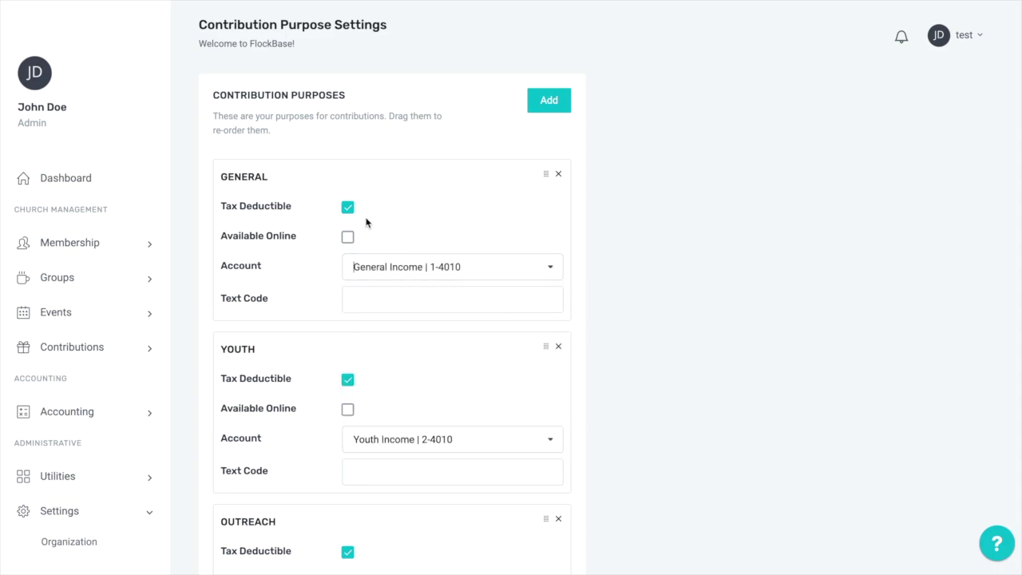
- Test-edit the General purpose's name and Available Online toggle, then revert both
{"action": "left_click", "coordinate": [255, 175]}
{"action": "type", "text": "EDIT"}
{"action": "key", "text": "BackSpace"}
{"action": "key", "text": "BackSpace"}
{"action": "key", "text": "BackSpace"}
{"action": "key", "text": "BackSpace"}
{"action": "key", "text": "BackSpace"}
{"action": "left_click", "coordinate": [347, 238]}
{"action": "left_click", "coordinate": [347, 238]}
{"action": "left_click", "coordinate": [76, 252]}
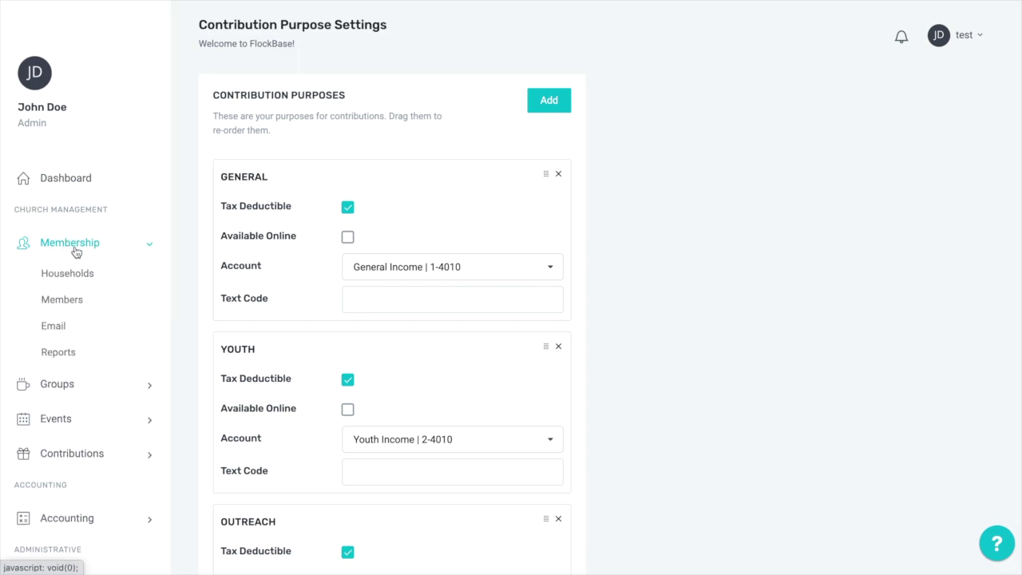
{"action": "left_click", "coordinate": [70, 278]}
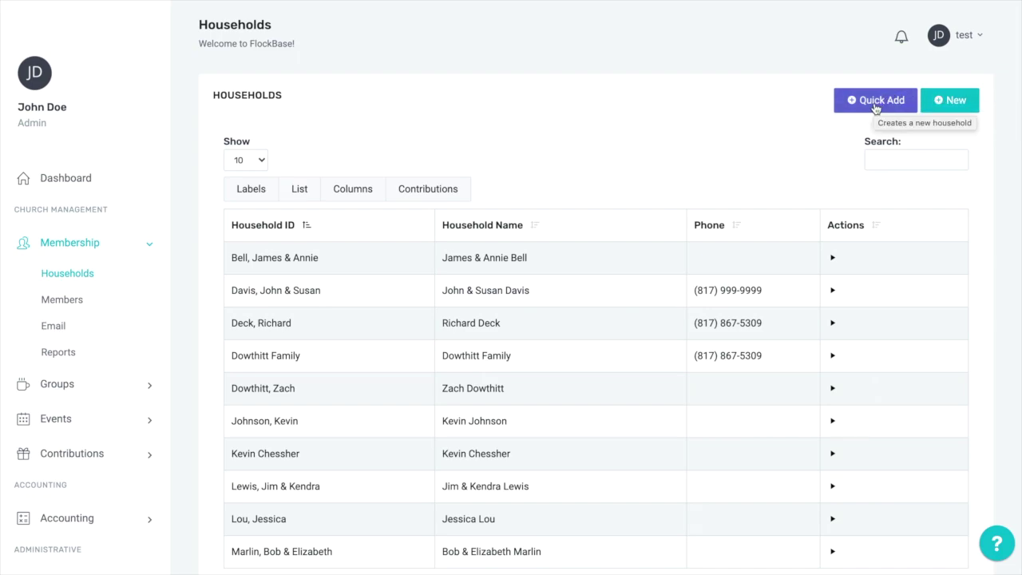
{"action": "left_click", "coordinate": [875, 102]}
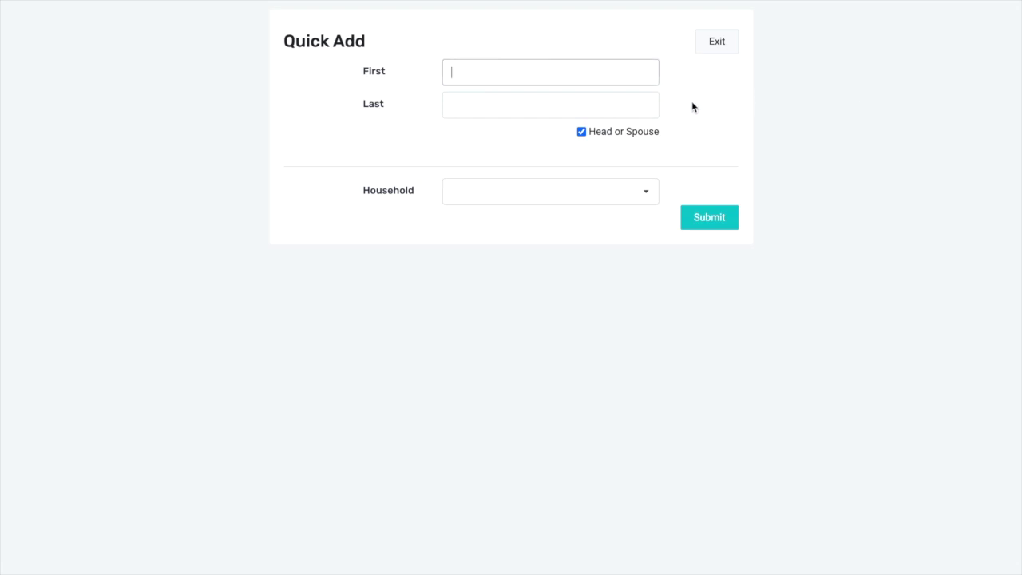
- Quick-add a person by entering their first and last name, then submit
{"action": "type", "text": "Adam"}
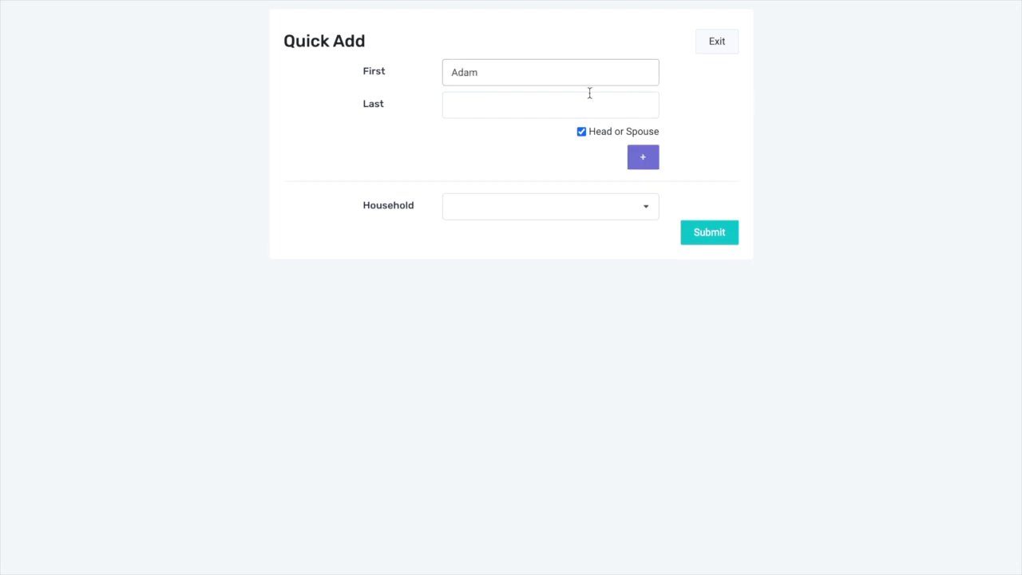
{"action": "left_click", "coordinate": [572, 102]}
{"action": "type", "text": "Smith"}
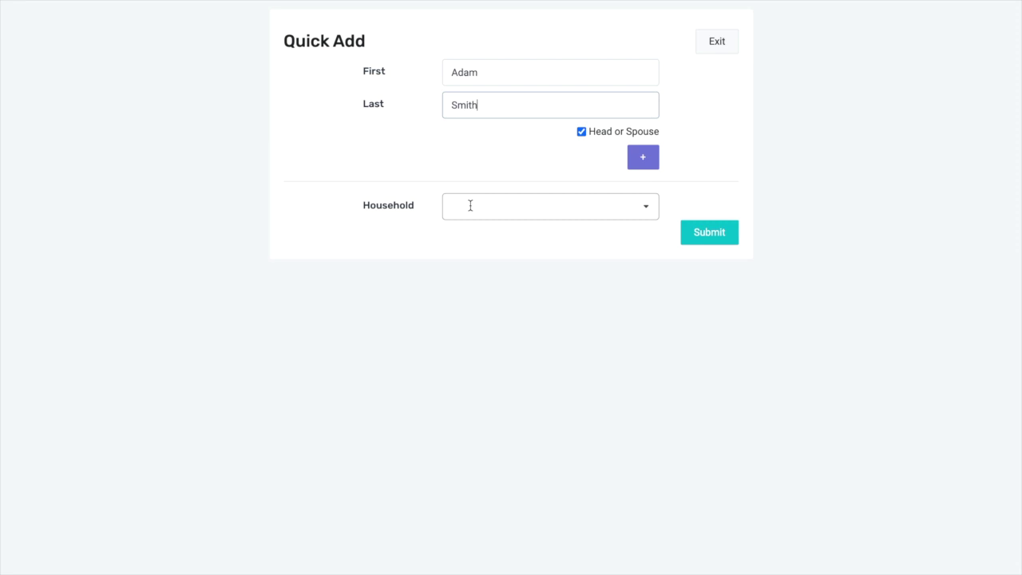
{"action": "left_click", "coordinate": [703, 231]}
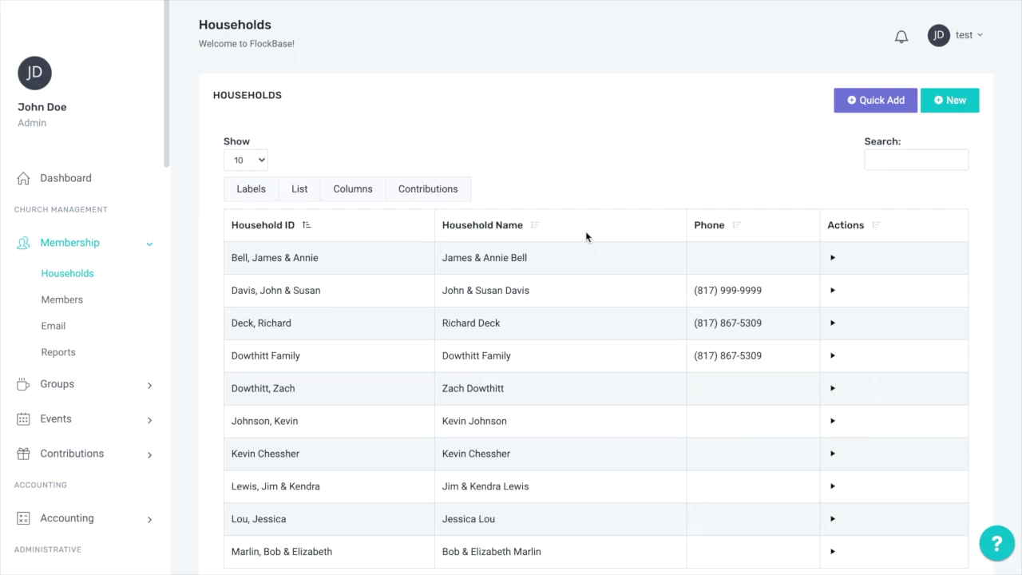
- Start a new household with the couple's print name and a surname-first custom Sort ID
{"action": "left_click", "coordinate": [947, 104]}
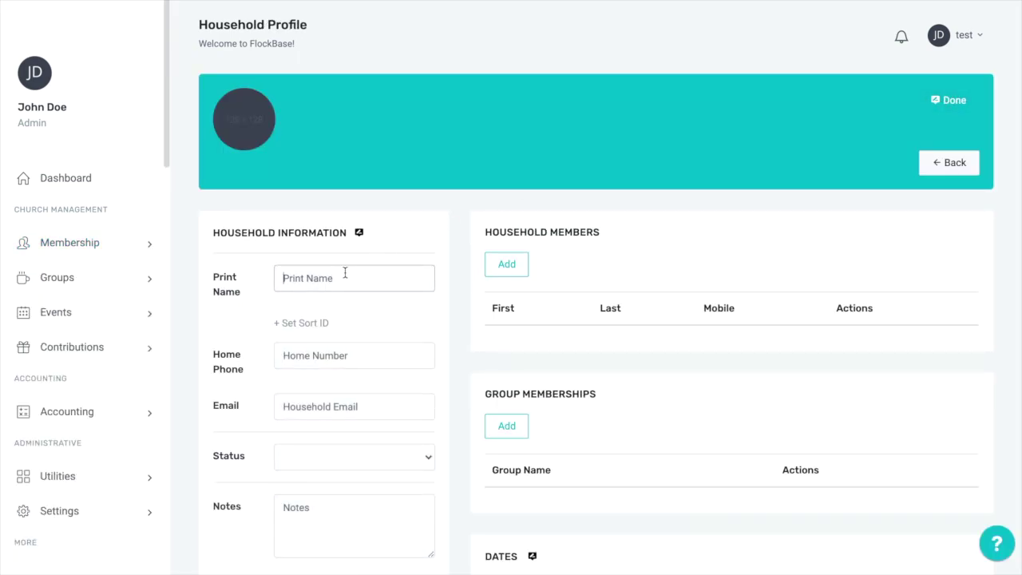
{"action": "type", "text": "John & "}
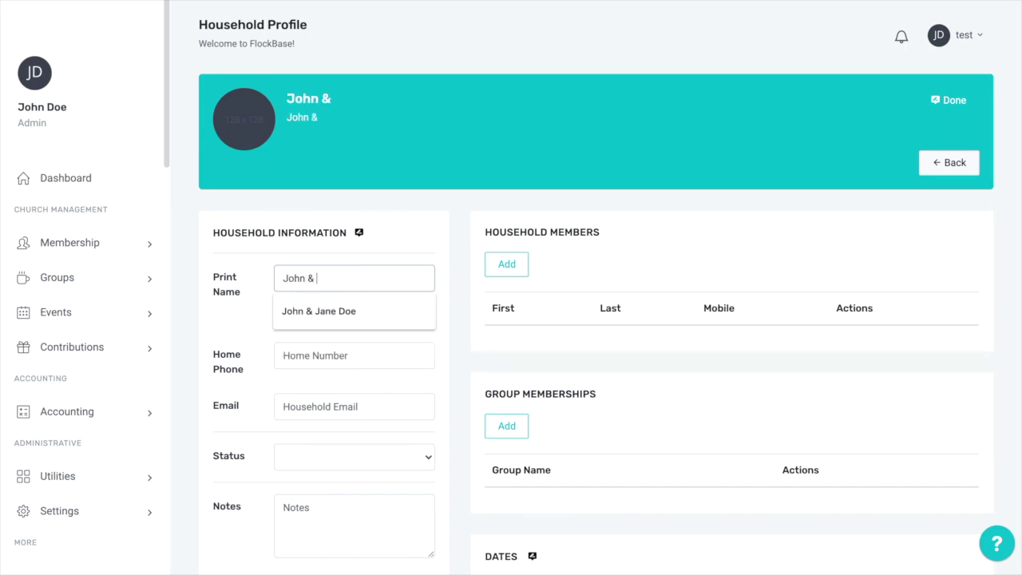
{"action": "type", "text": "Jane Doe"}
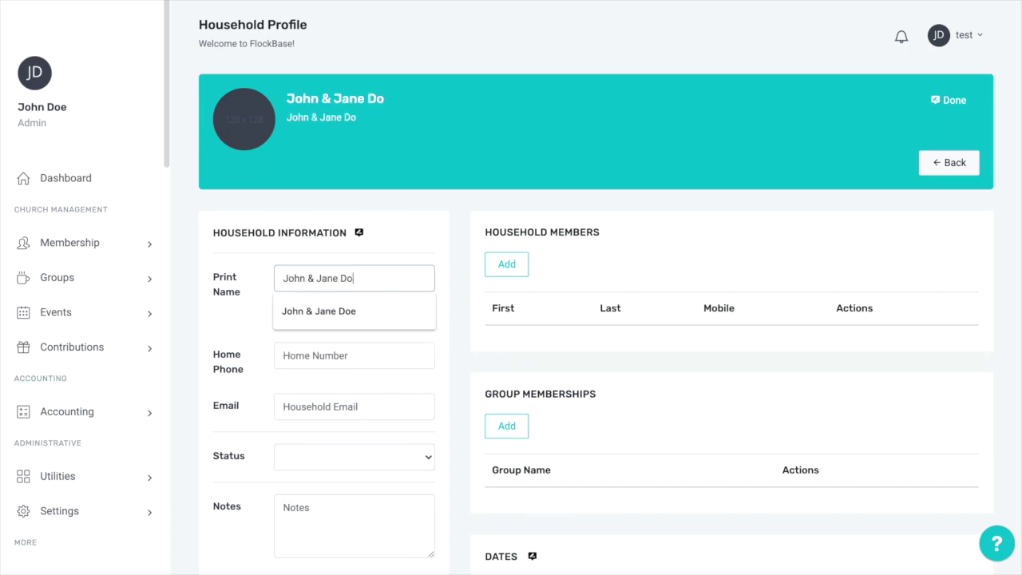
{"action": "left_click", "coordinate": [296, 323]}
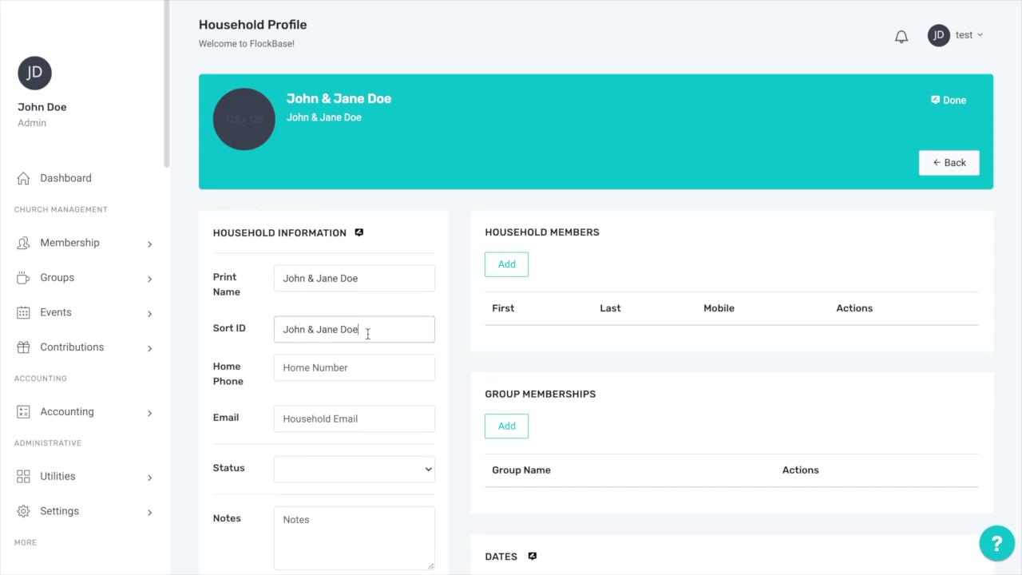
{"action": "left_click_drag", "start_coordinate": [367, 333], "coordinate": [276, 329]}
{"action": "type", "text": "Doe, John "}
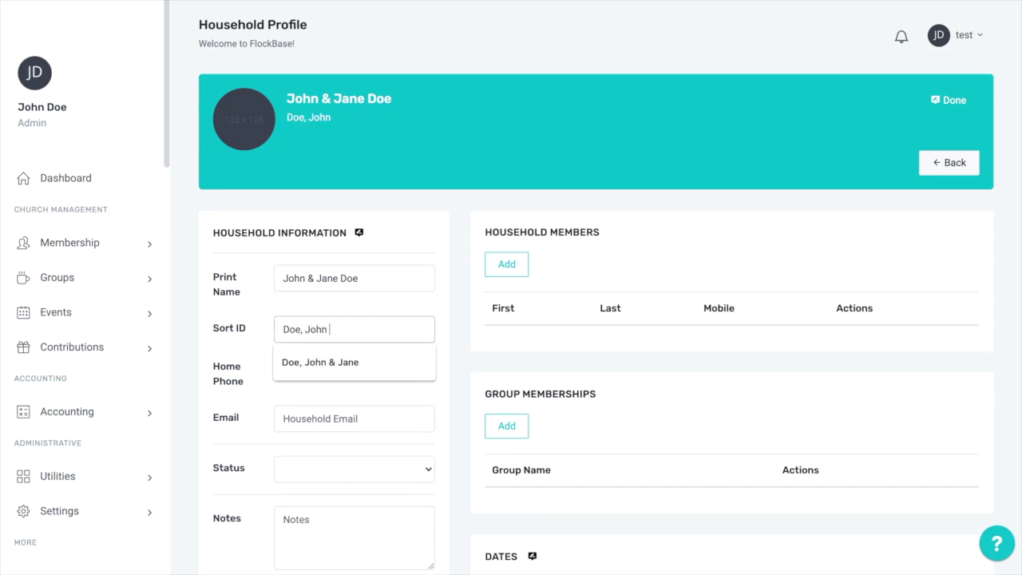
{"action": "type", "text": "& Jane"}
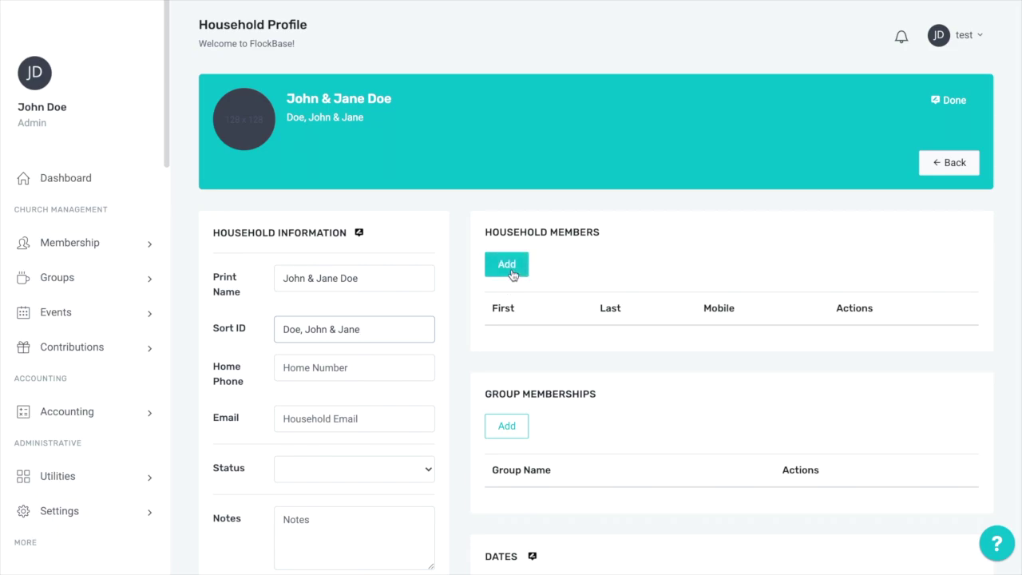
{"action": "left_click", "coordinate": [512, 275]}
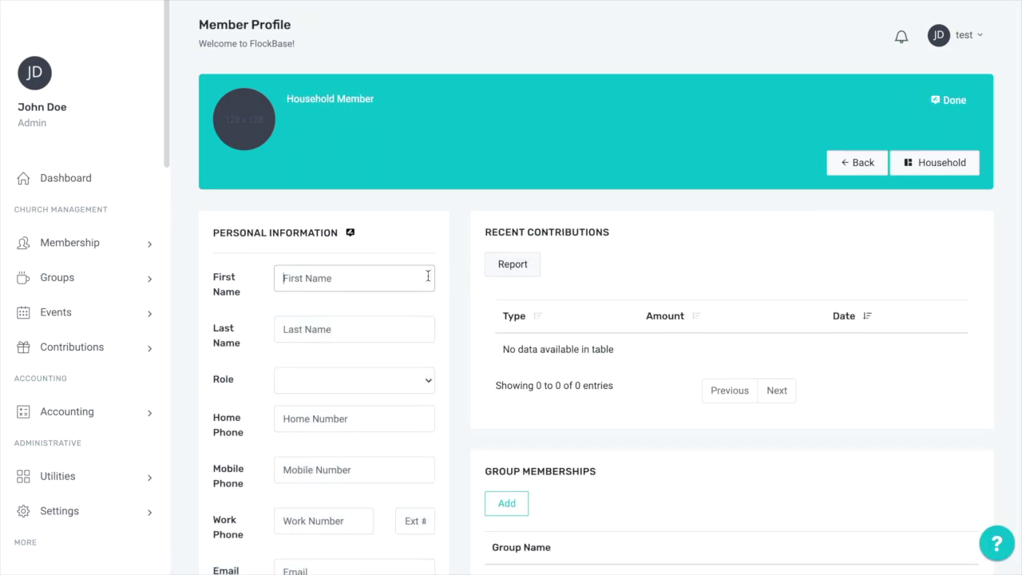
- Enter the husband's first and last name and set his role to Head of Household
{"action": "type", "text": "John"}
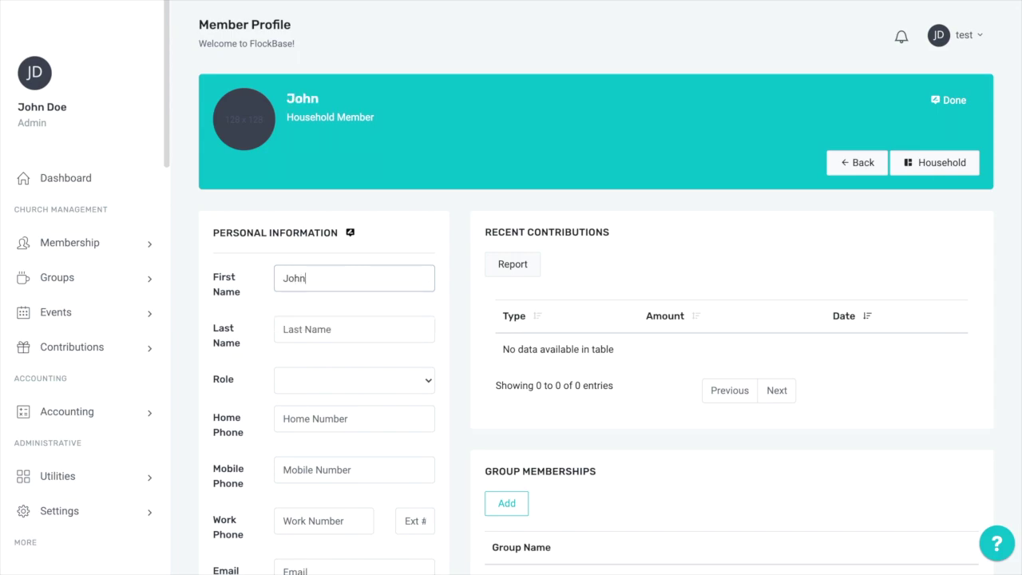
{"action": "left_click", "coordinate": [390, 324]}
{"action": "type", "text": "Doe"}
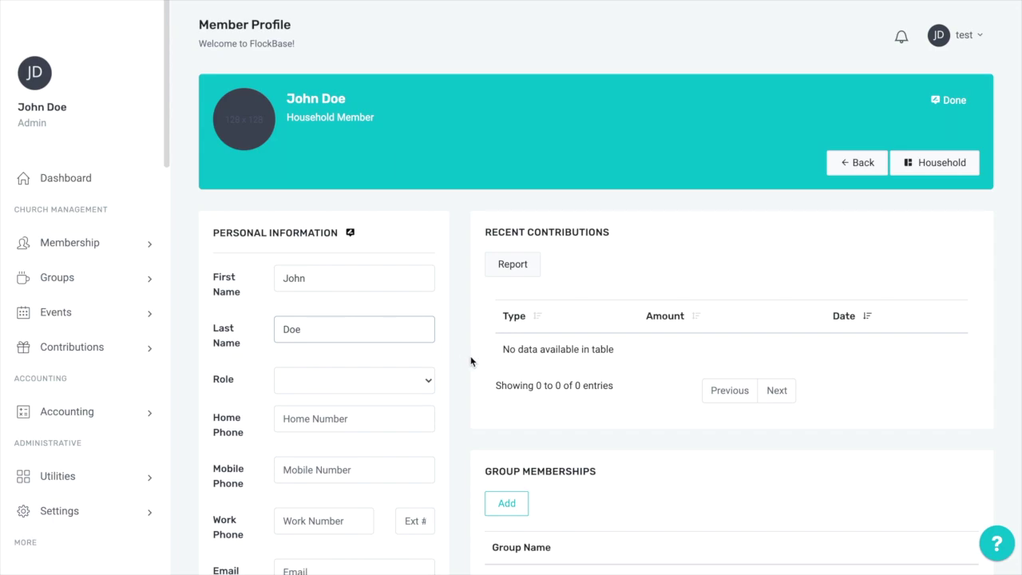
{"action": "left_click", "coordinate": [431, 382]}
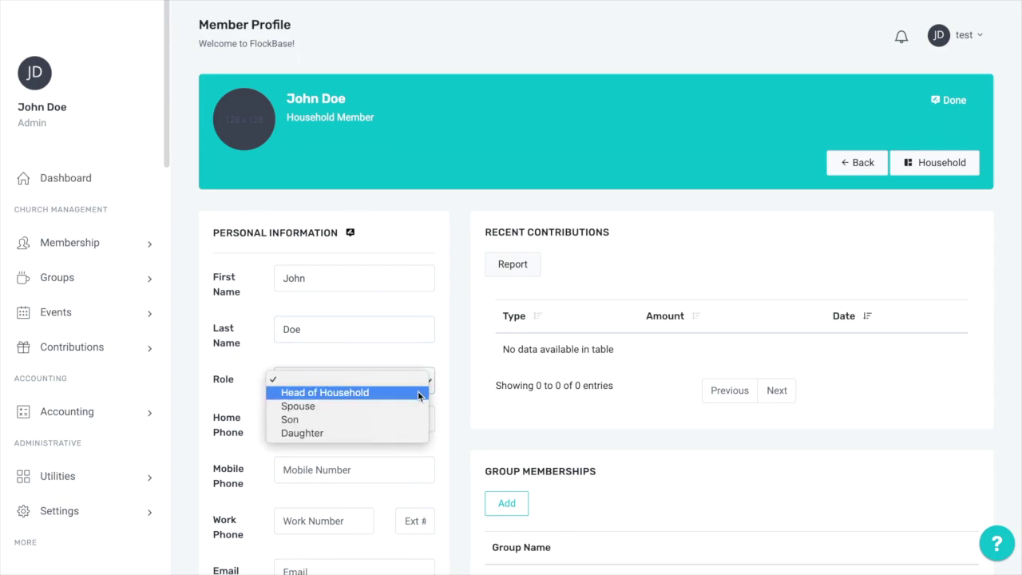
{"action": "left_click", "coordinate": [416, 392]}
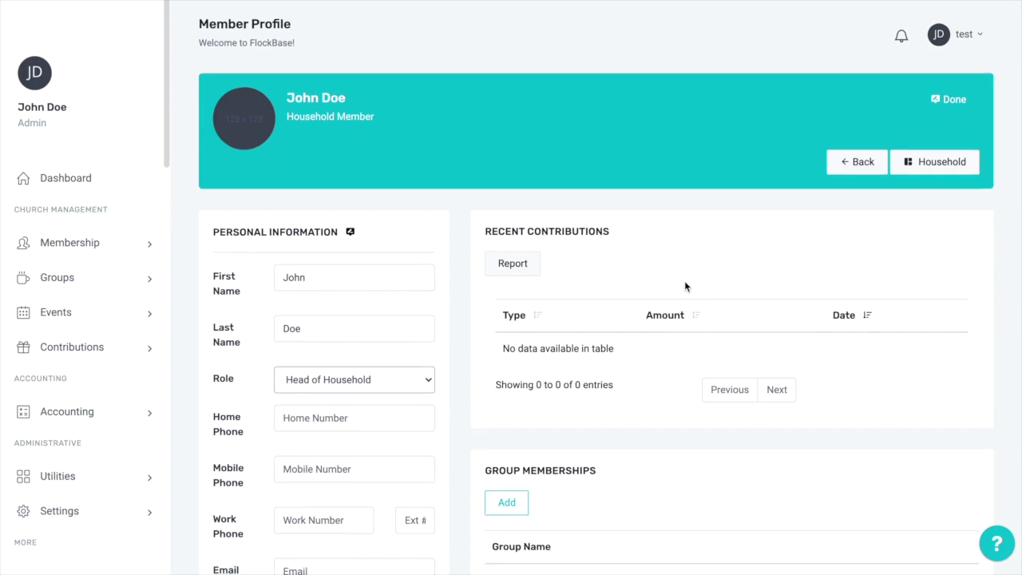
{"action": "scroll", "coordinate": [684, 286], "scroll_direction": "down", "scroll_amount": 2}
{"action": "scroll", "coordinate": [684, 286], "scroll_direction": "up", "scroll_amount": 2}
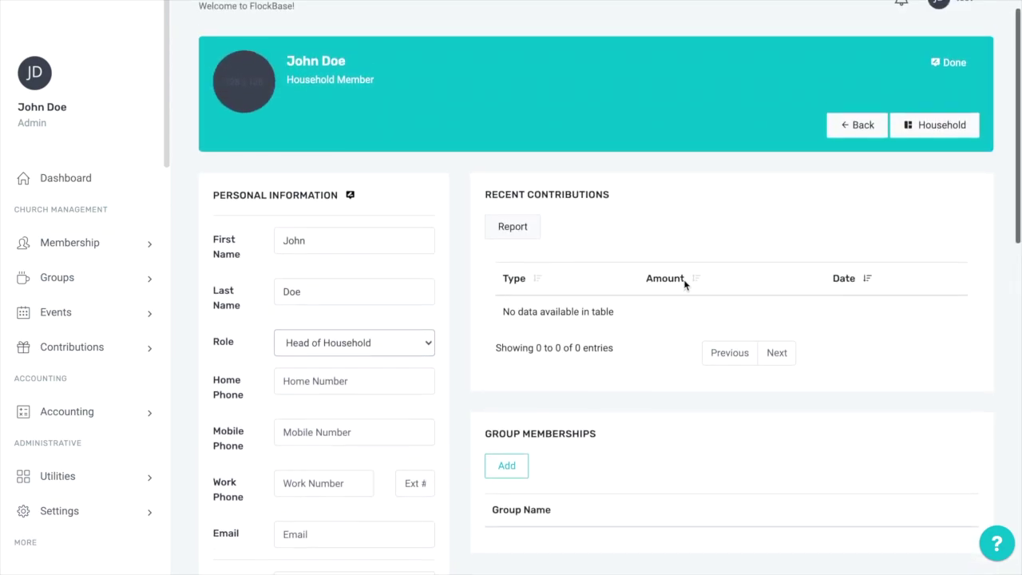
- Save the member profile and return to the Households list
{"action": "left_click", "coordinate": [966, 82]}
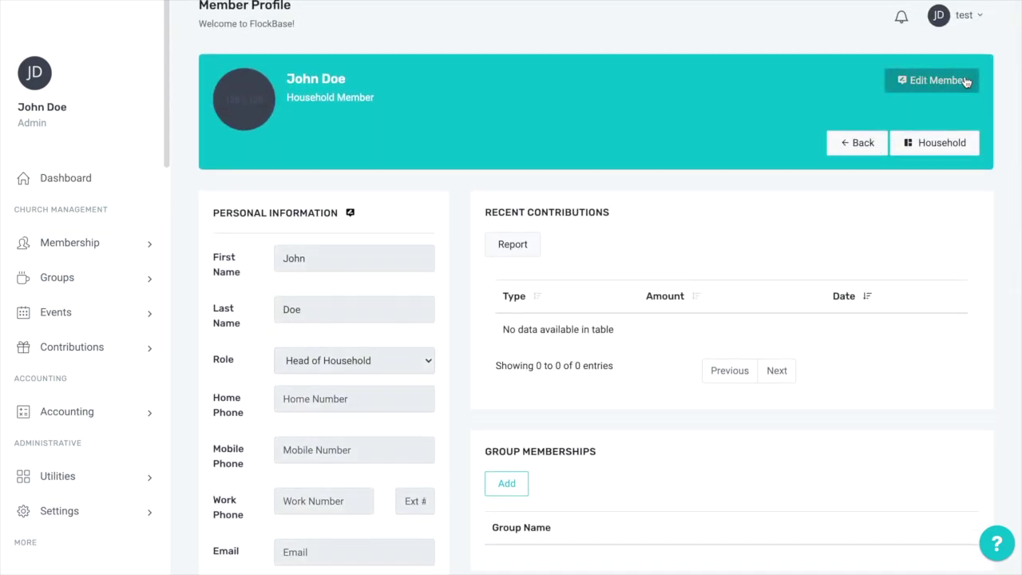
{"action": "left_click", "coordinate": [852, 143]}
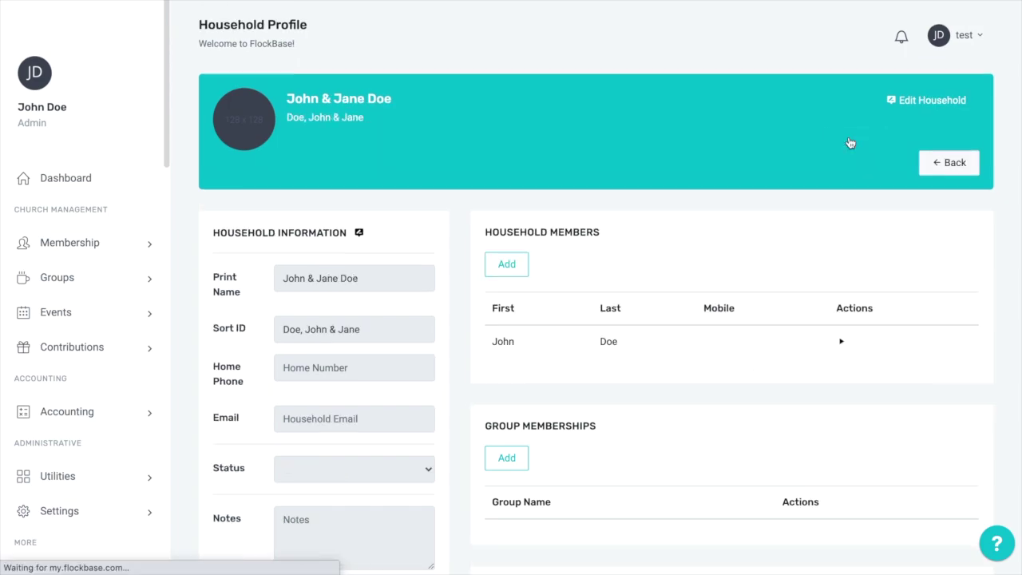
{"action": "left_click", "coordinate": [971, 167]}
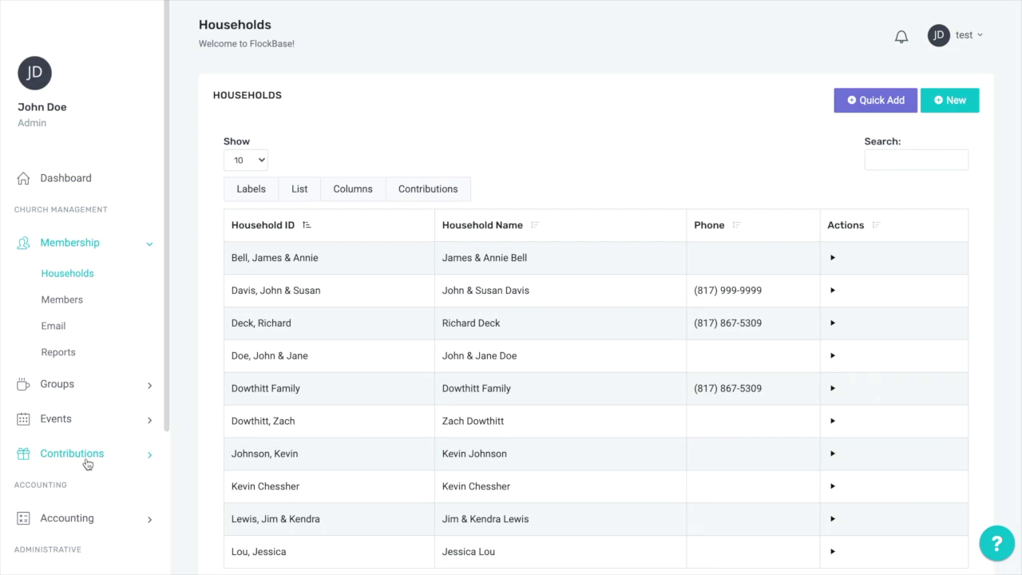
- Create a contribution with Check as payment type and New Van as purpose, ready for the amount
{"action": "left_click", "coordinate": [85, 455]}
{"action": "left_click", "coordinate": [56, 389]}
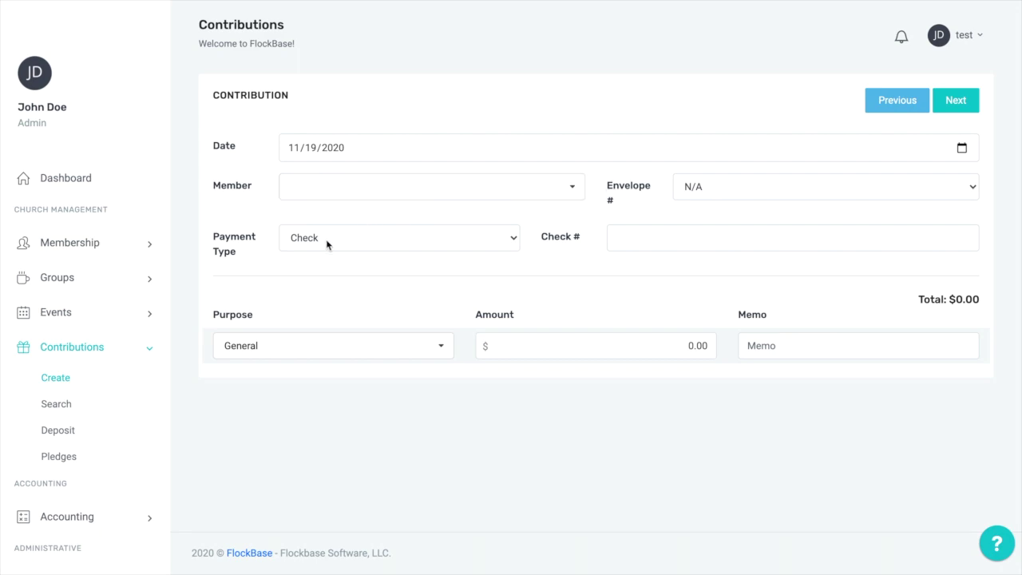
{"action": "left_click", "coordinate": [514, 237]}
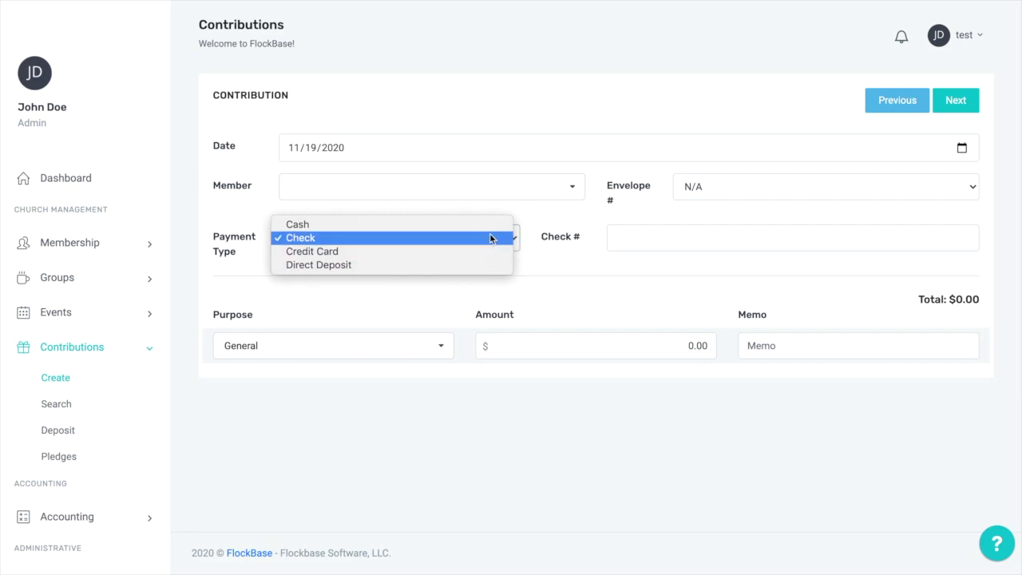
{"action": "left_click", "coordinate": [491, 238]}
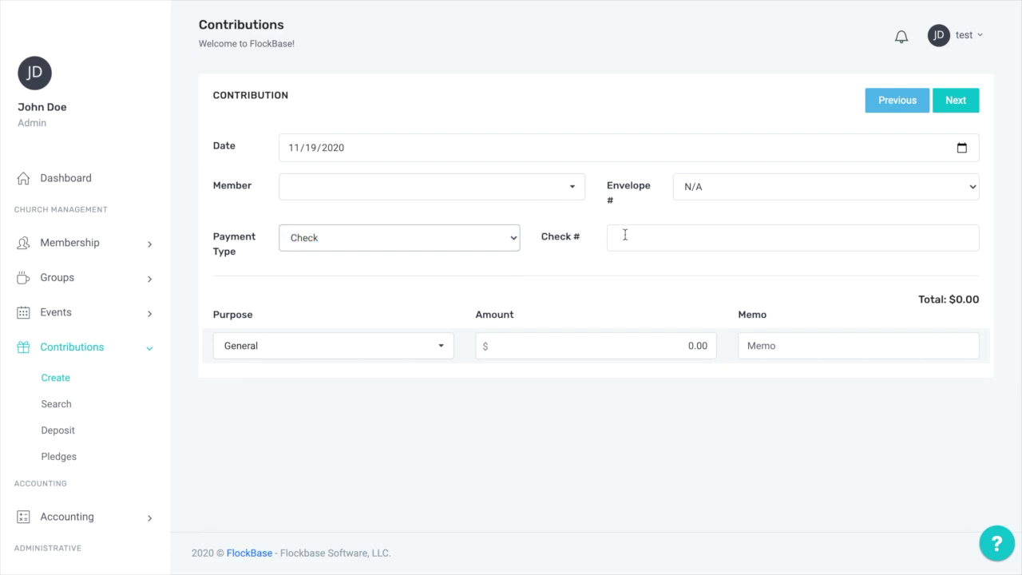
{"action": "left_click", "coordinate": [441, 345]}
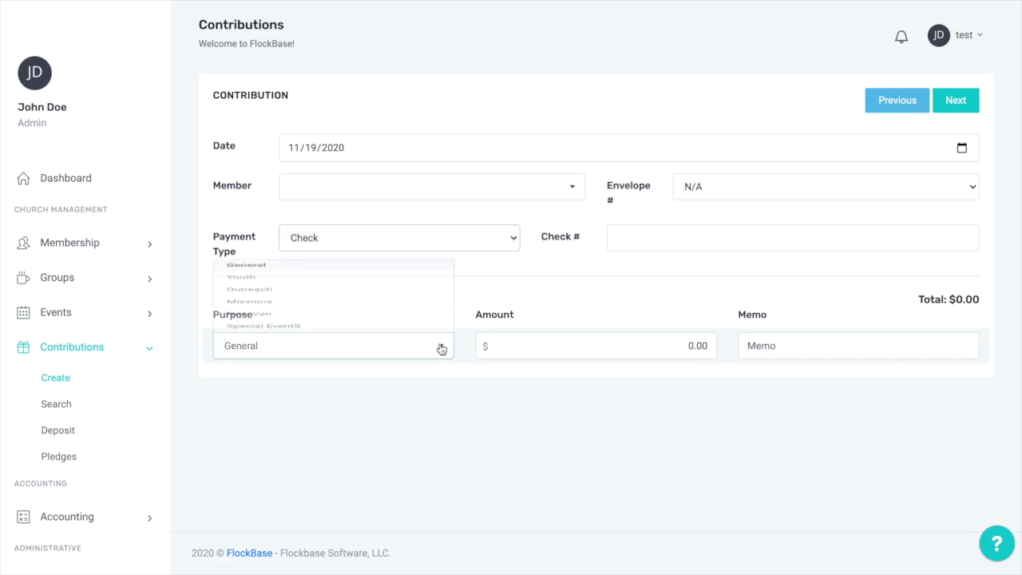
{"action": "left_click", "coordinate": [411, 285]}
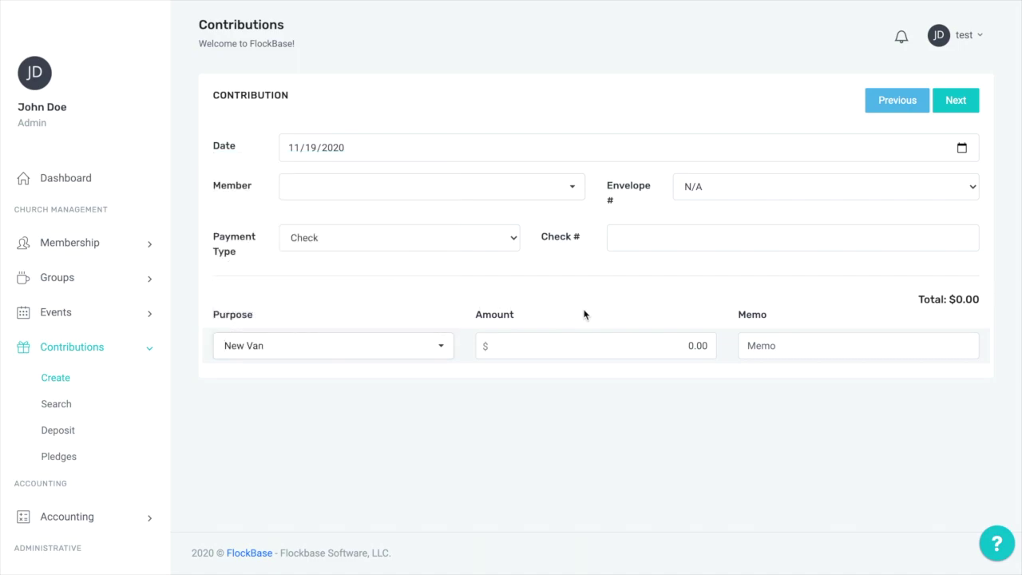
{"action": "left_click", "coordinate": [690, 346]}
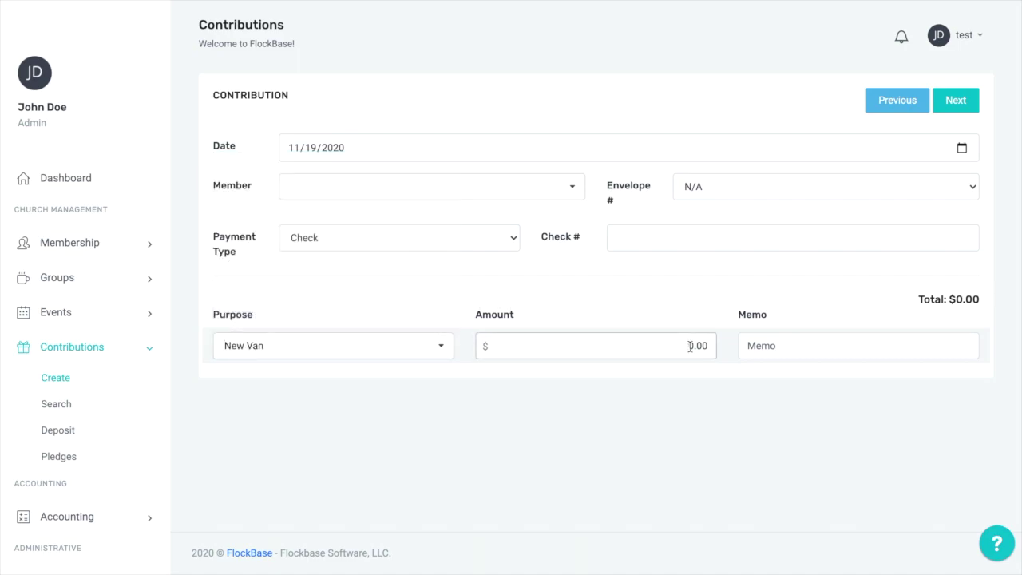